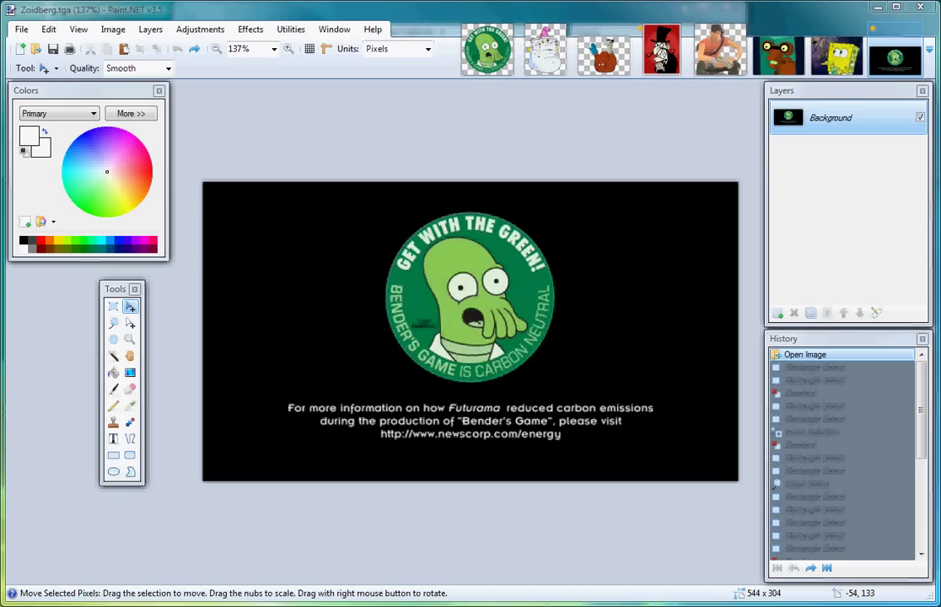
Trial-erase a black rectangle left of the badge, undo it, then invert and clear the selection
mouse_move(120, 291)
mouse_down()
mouse_move(135, 299)
mouse_move(119, 294)
mouse_up()
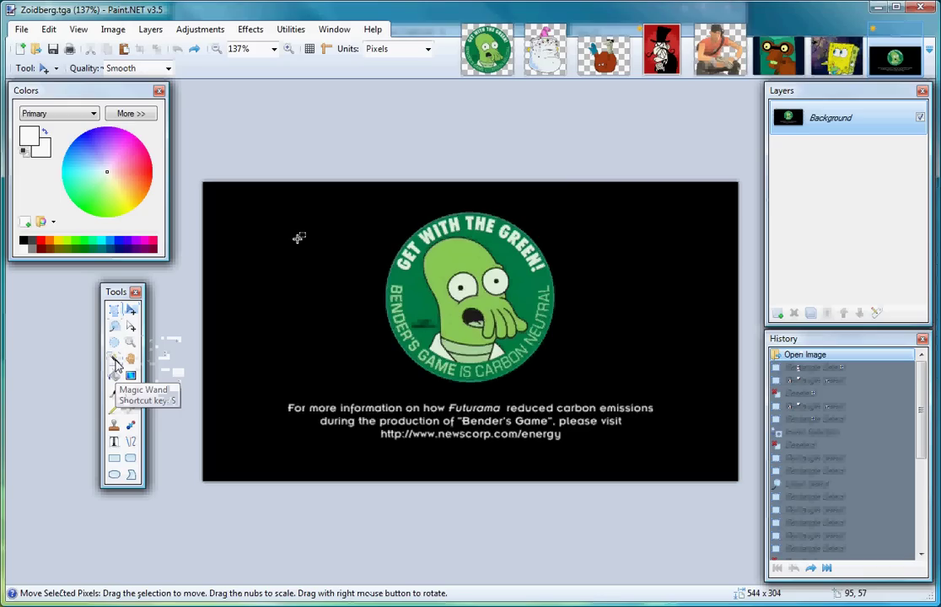
drag(292, 237, 368, 293)
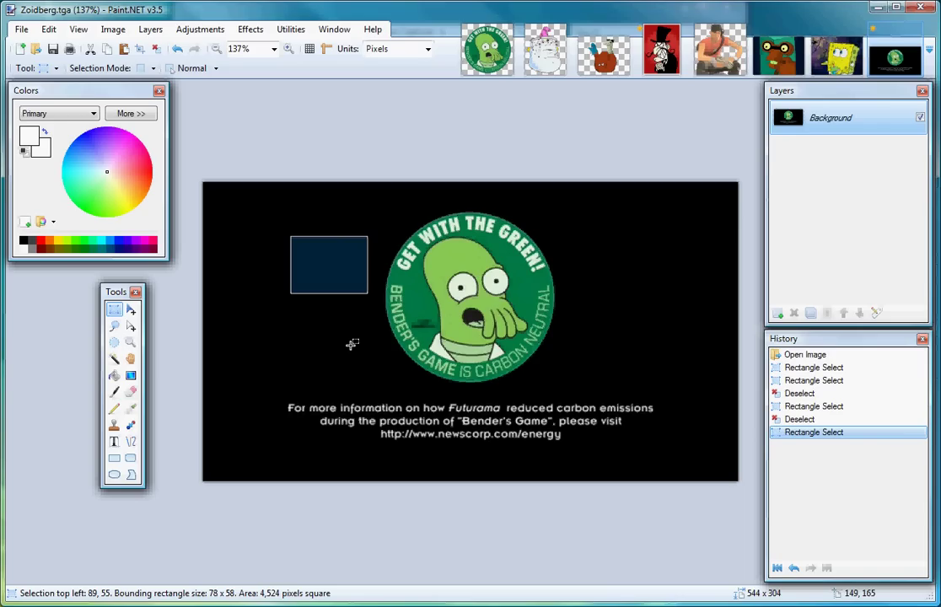
key(Delete)
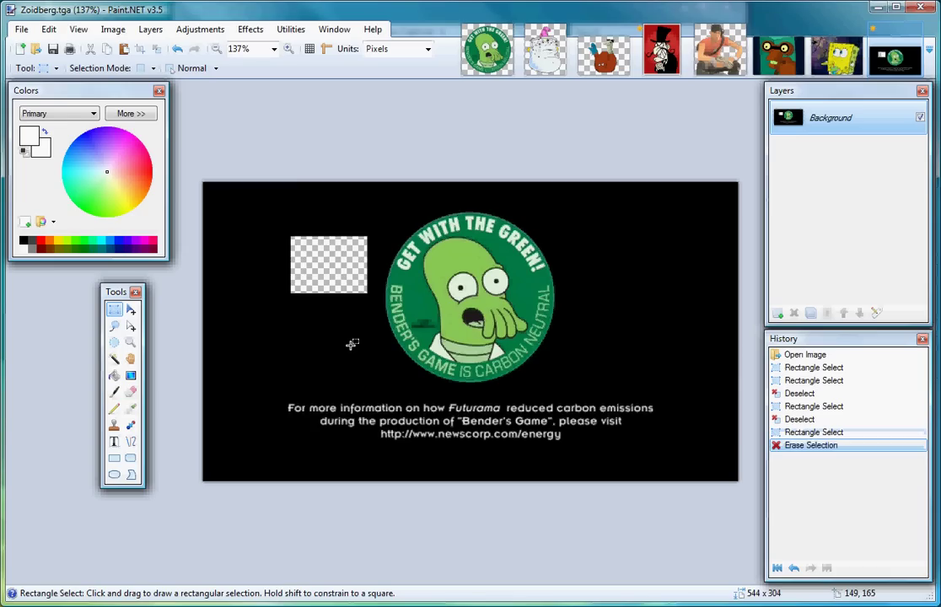
key(ctrl+z)
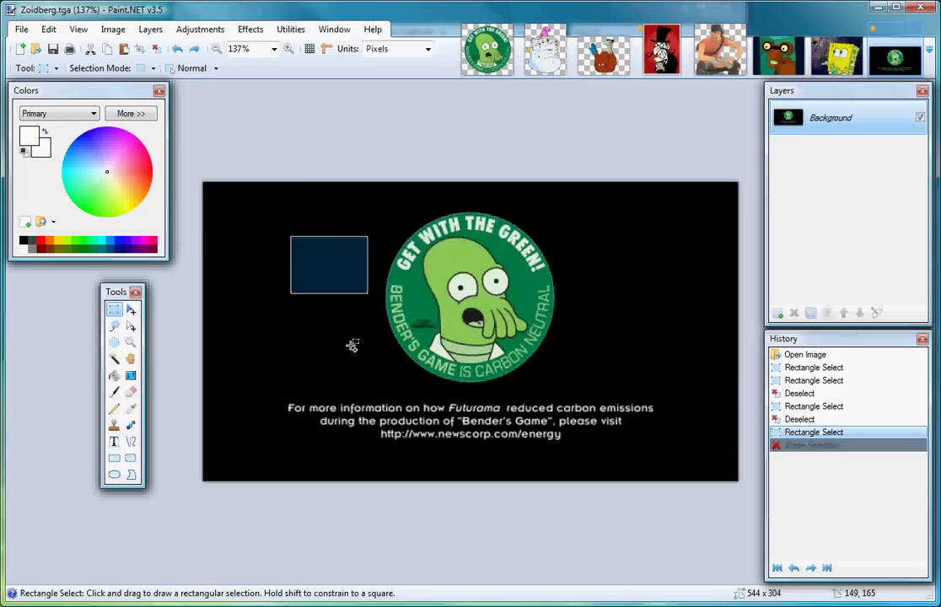
key(ctrl+i)
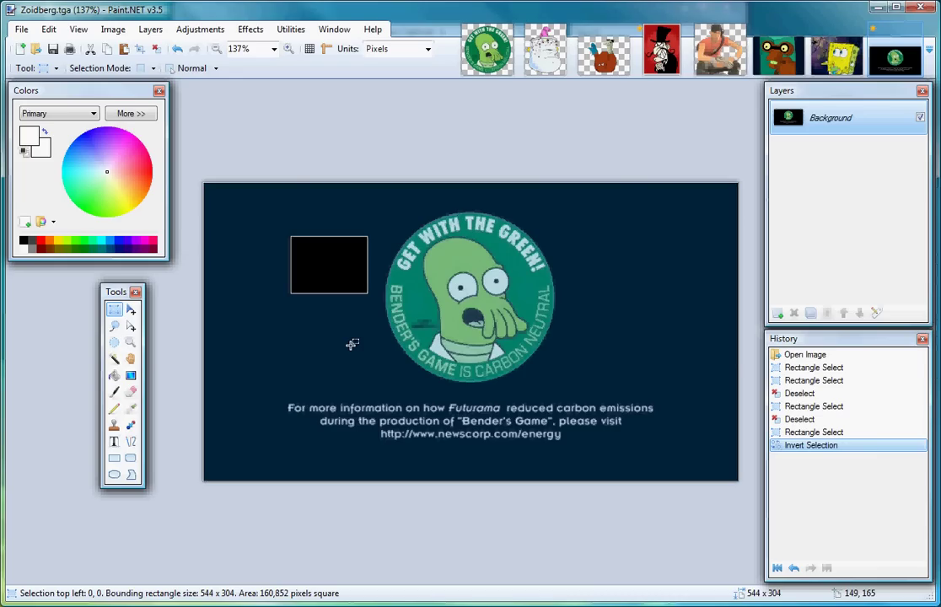
key(ctrl+d)
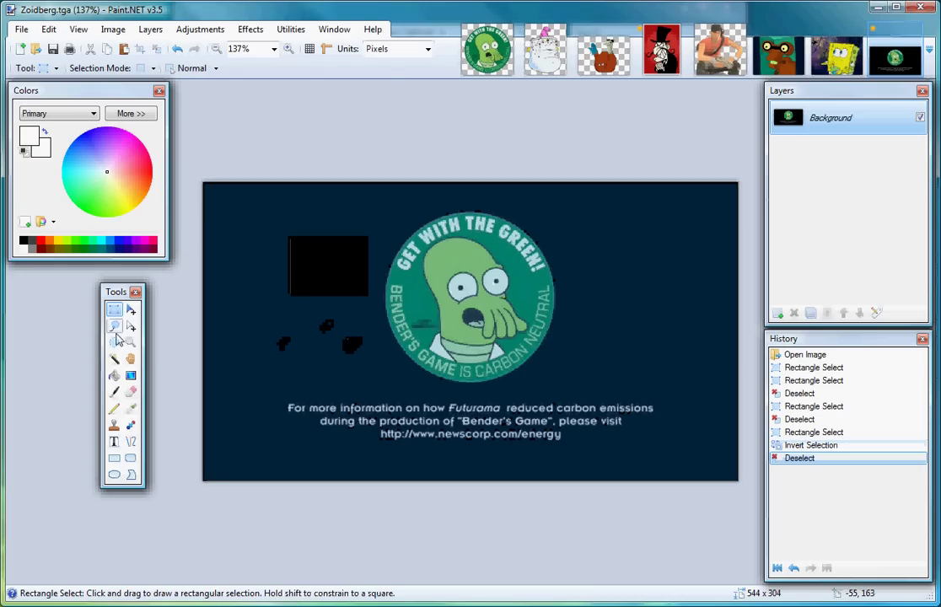
Try the Magic Wand, Ellipse and Lasso tools, then return to Rectangle Select in Replace mode
click(114, 358)
click(114, 342)
click(116, 325)
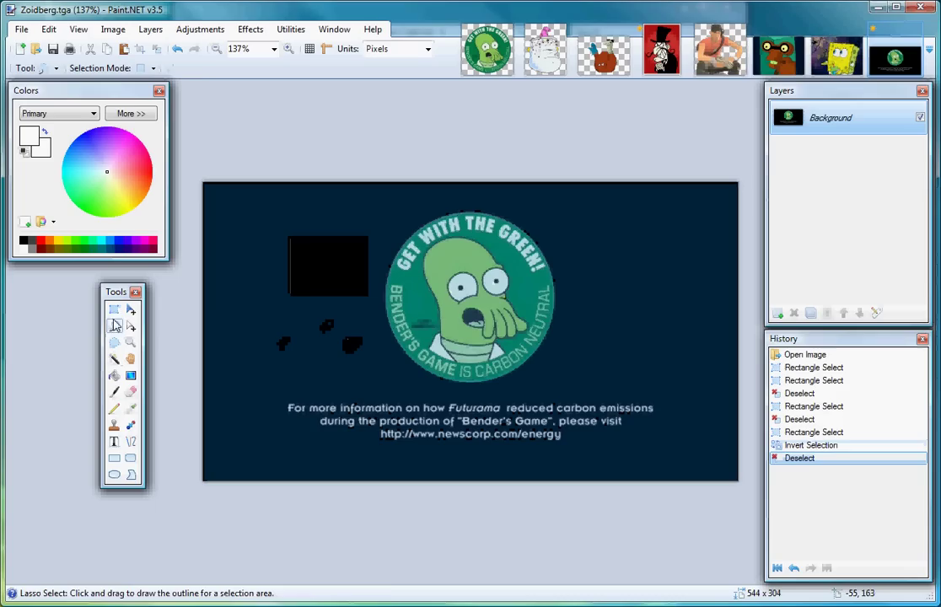
key(shift+s)
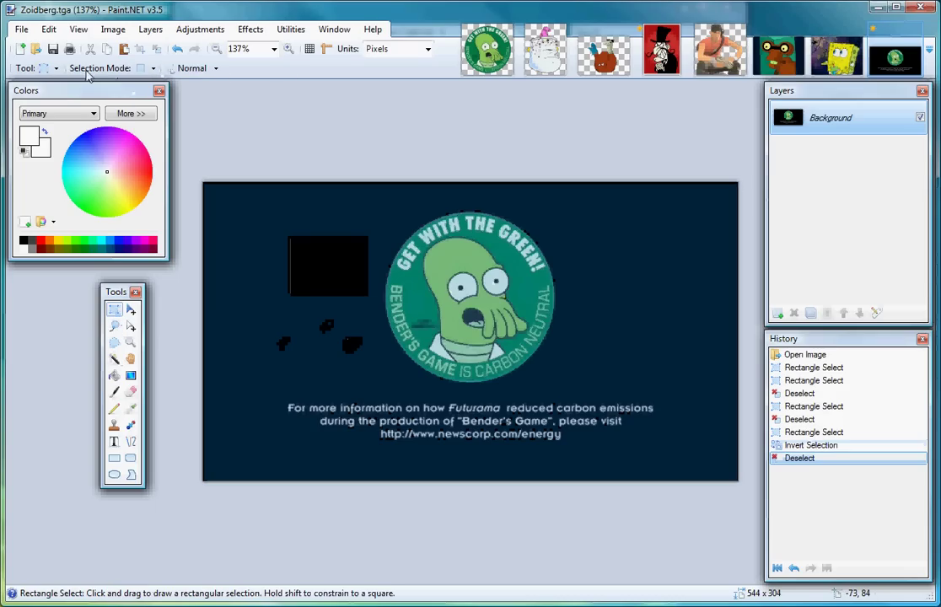
click(152, 69)
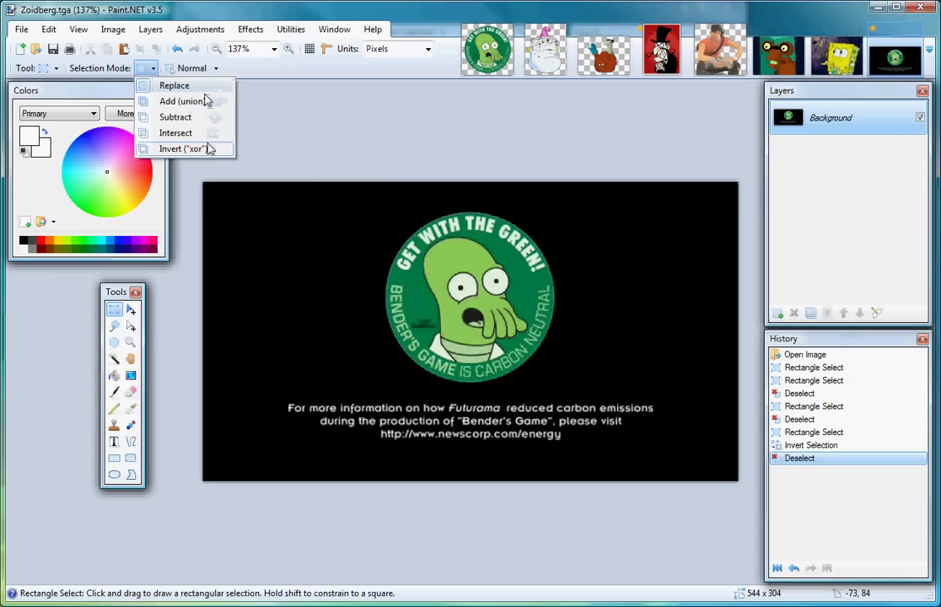
click(177, 86)
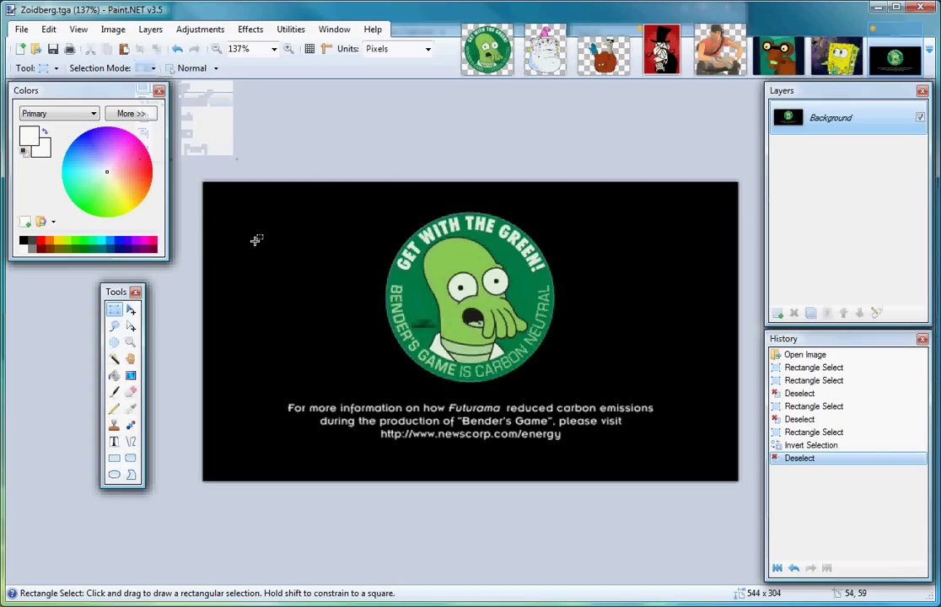
Select a small top-left square plus a second square below it, erase both, then undo
drag(296, 236, 362, 300)
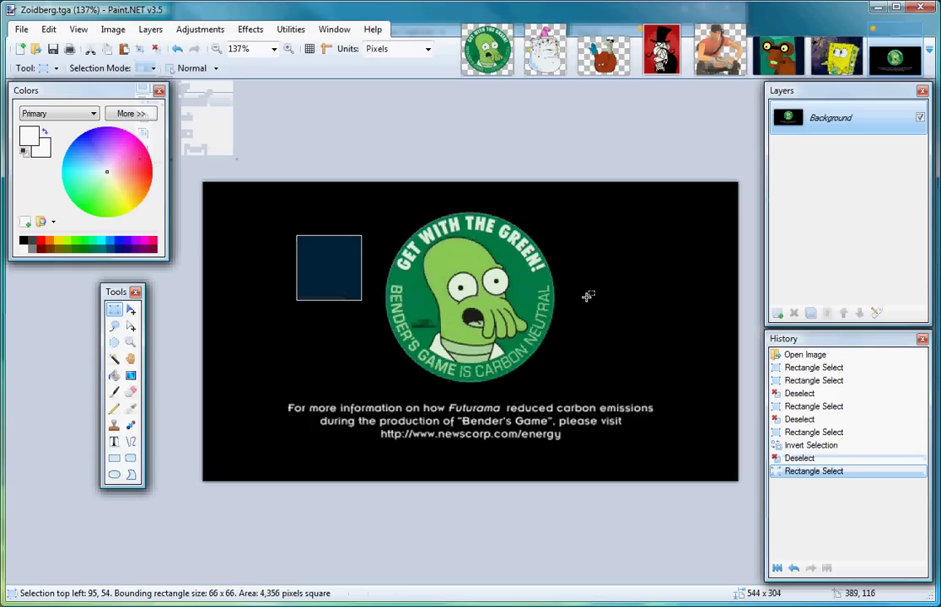
drag(582, 291, 655, 355)
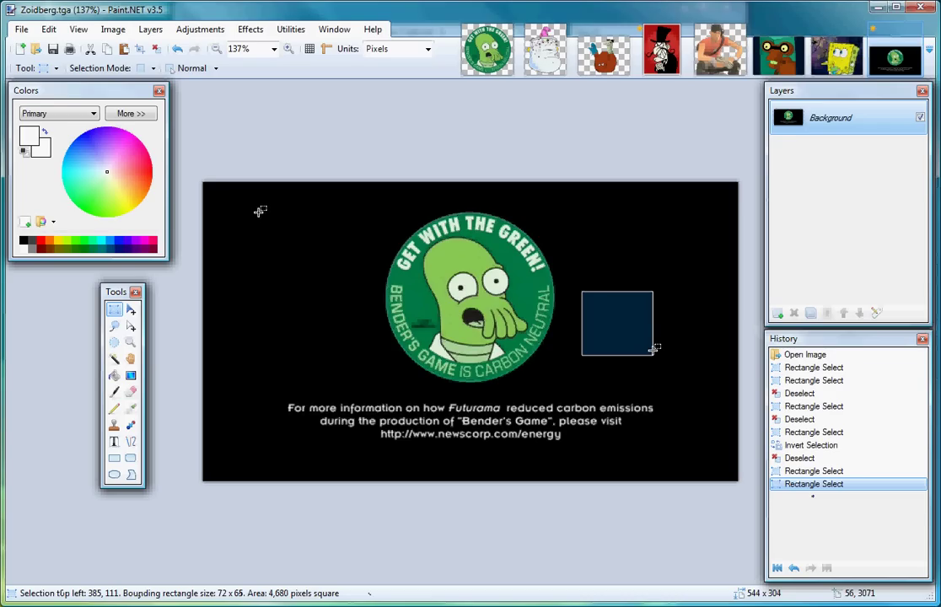
drag(259, 211, 305, 260)
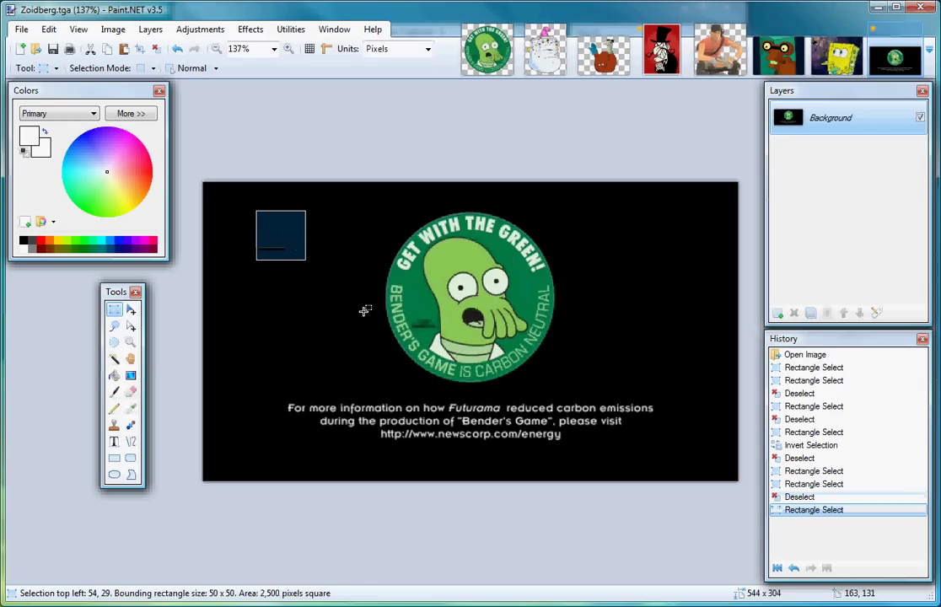
drag(312, 305, 370, 359)
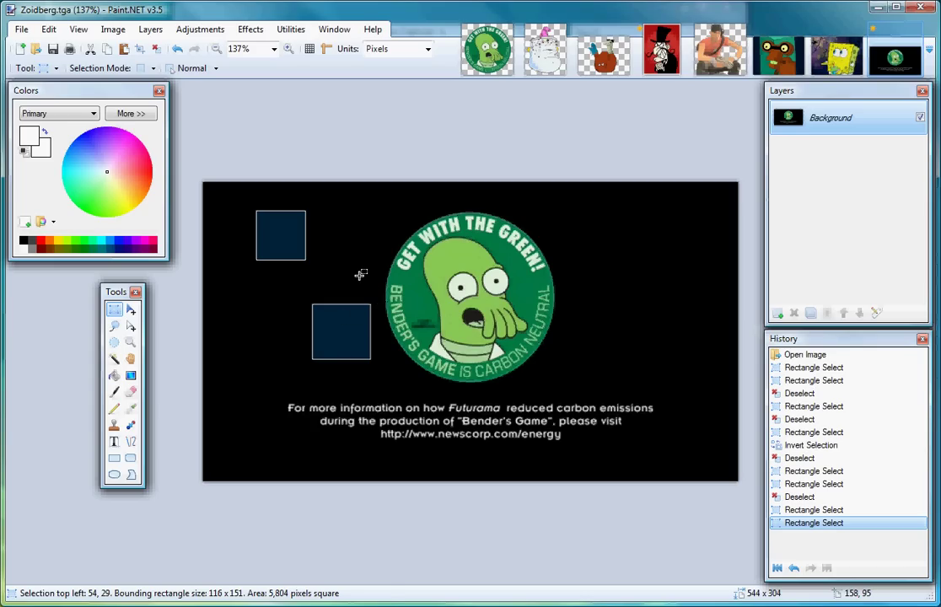
key(Delete)
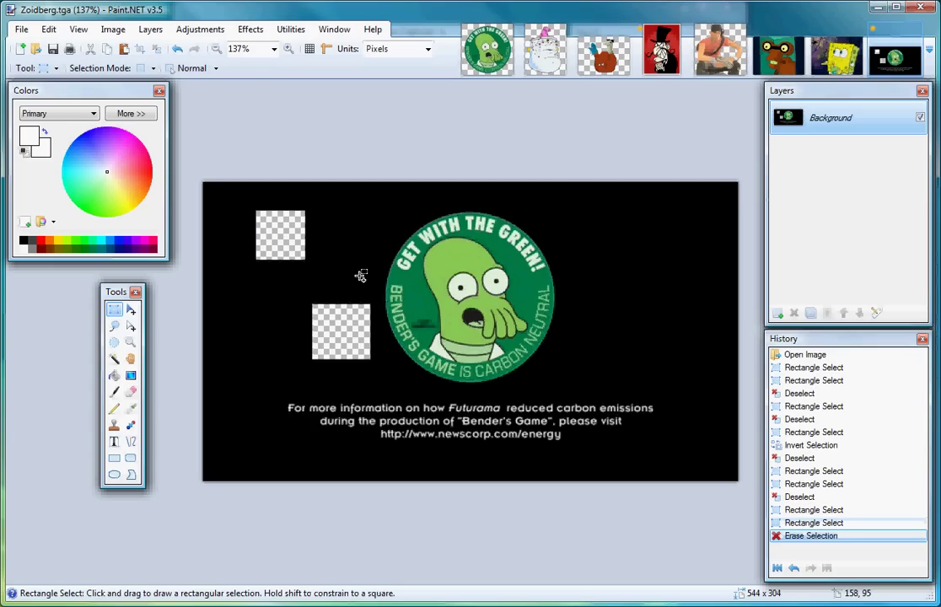
key(ctrl+z)
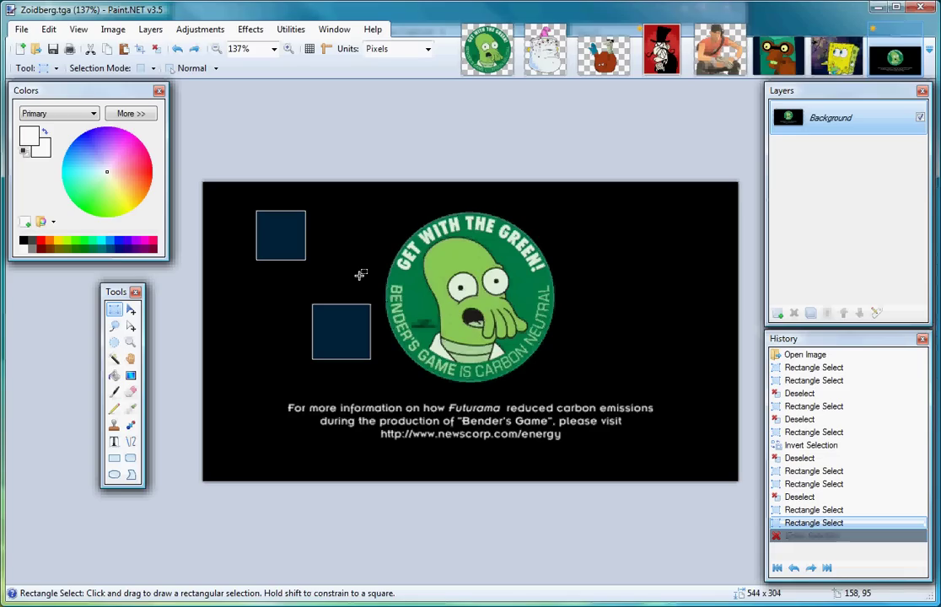
Deselect the two squares and drag a rectangle over the badge area
click(153, 69)
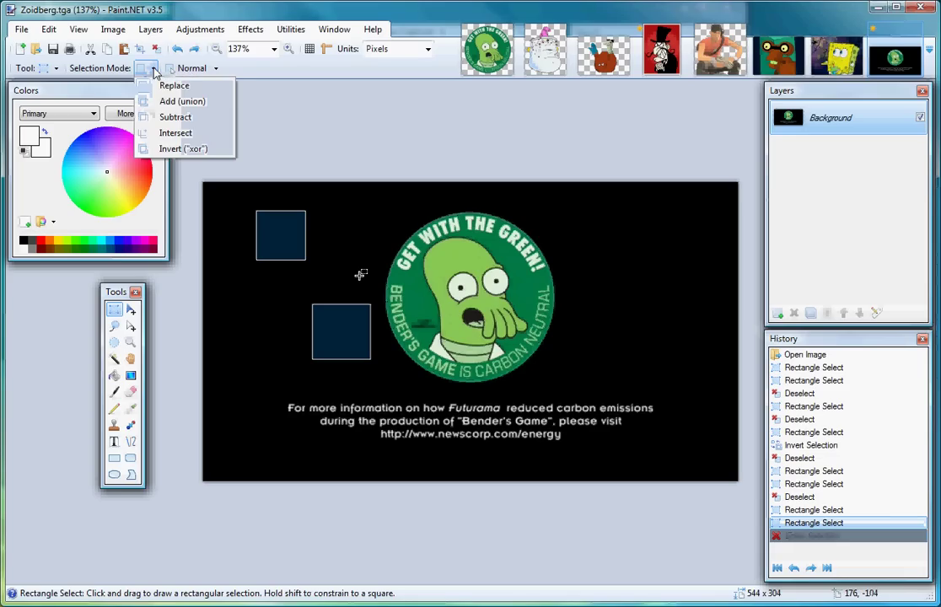
click(217, 122)
click(358, 202)
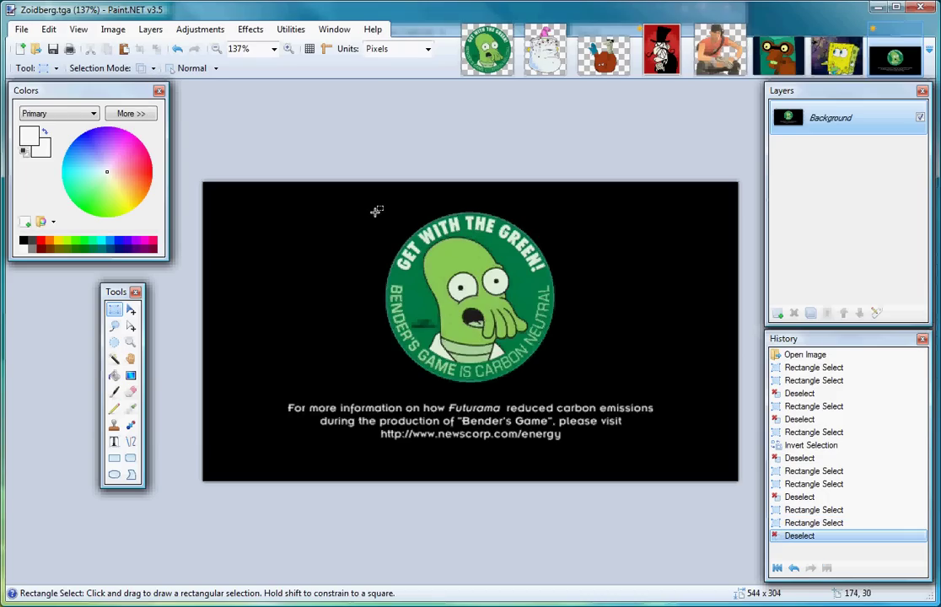
drag(369, 206, 576, 388)
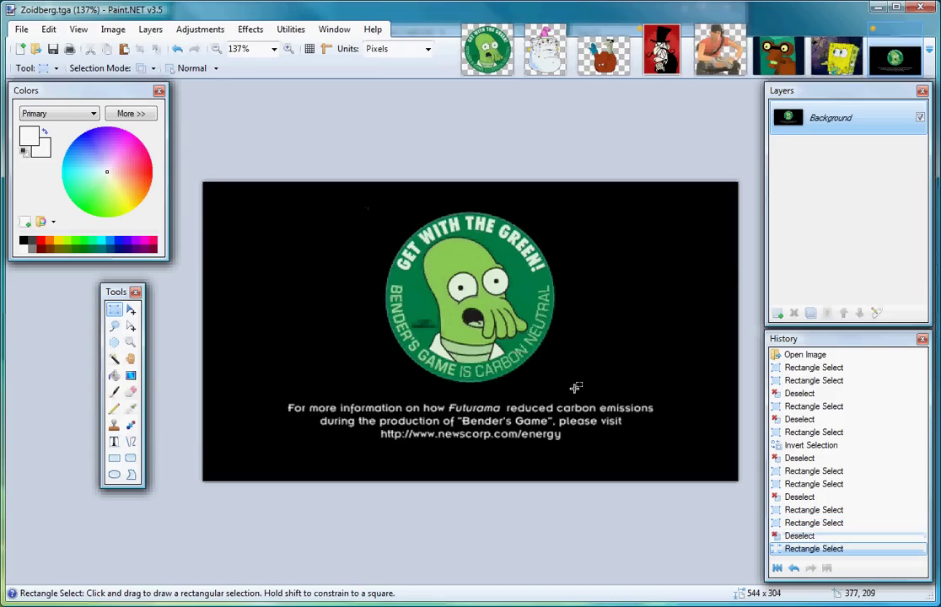
Switch Selection Mode to Subtract and subtract a larger rectangle around the badge
click(141, 68)
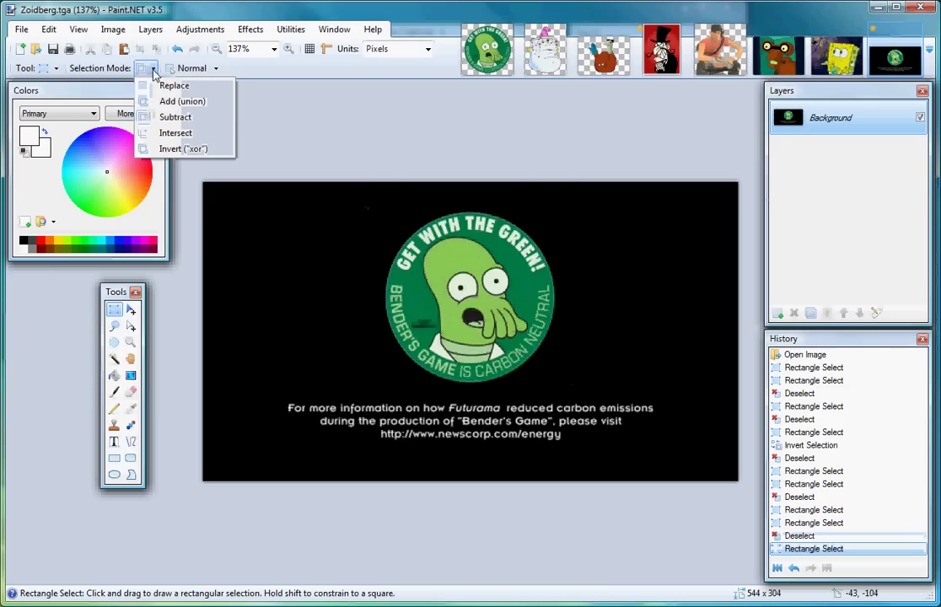
click(172, 118)
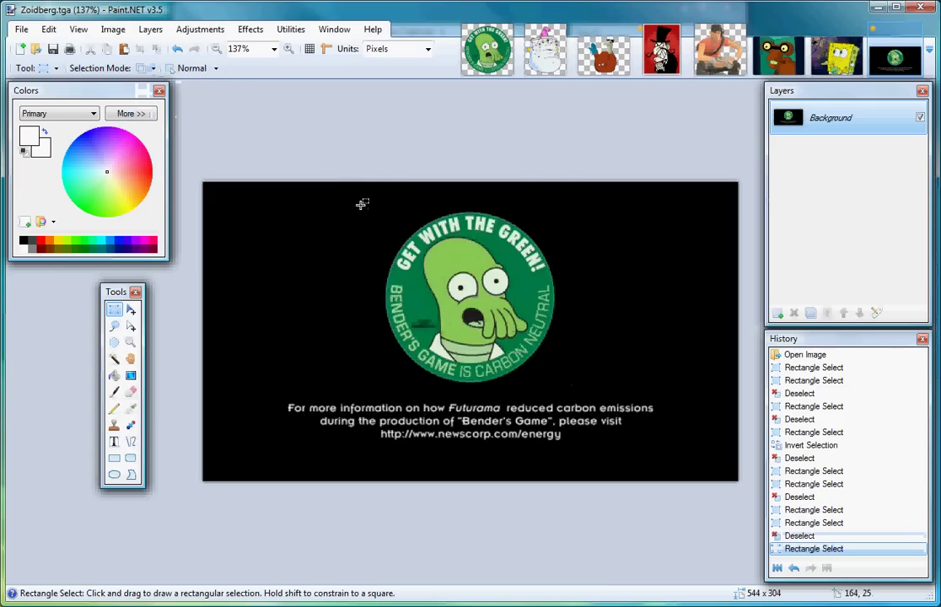
drag(356, 198, 579, 377)
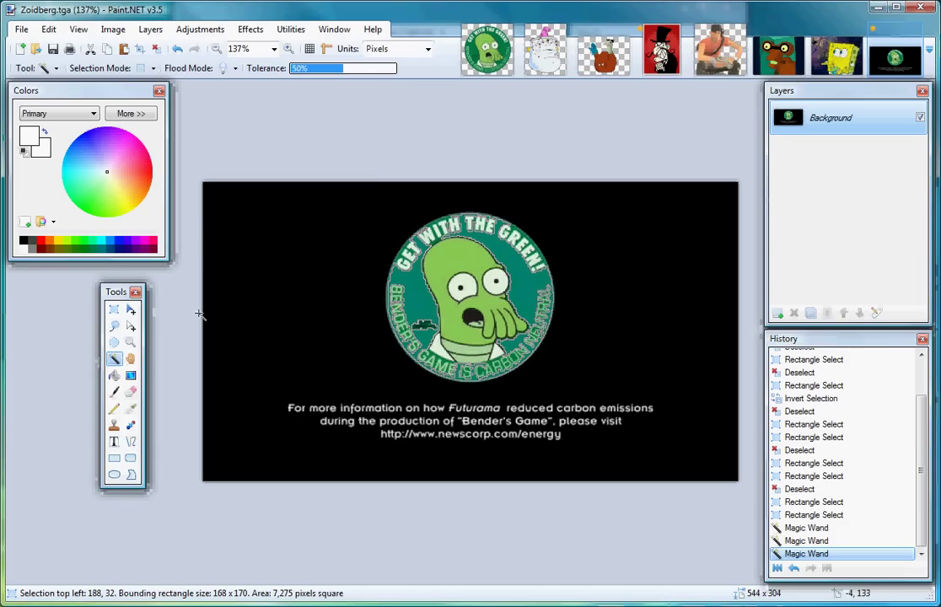
key(ctrl+d)
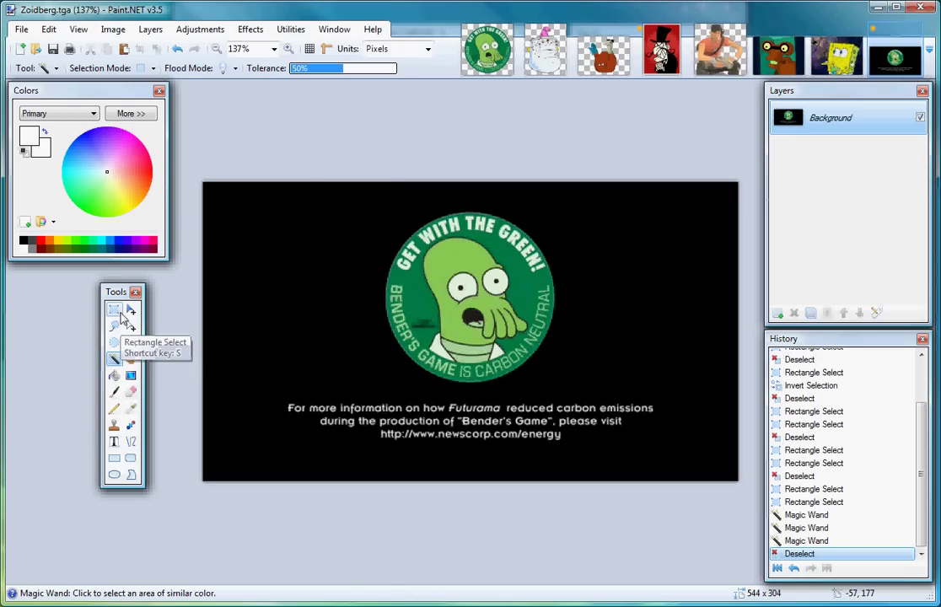
Magic-wand the black background at 20% tolerance, then set Selection Mode to Add (union)
click(120, 312)
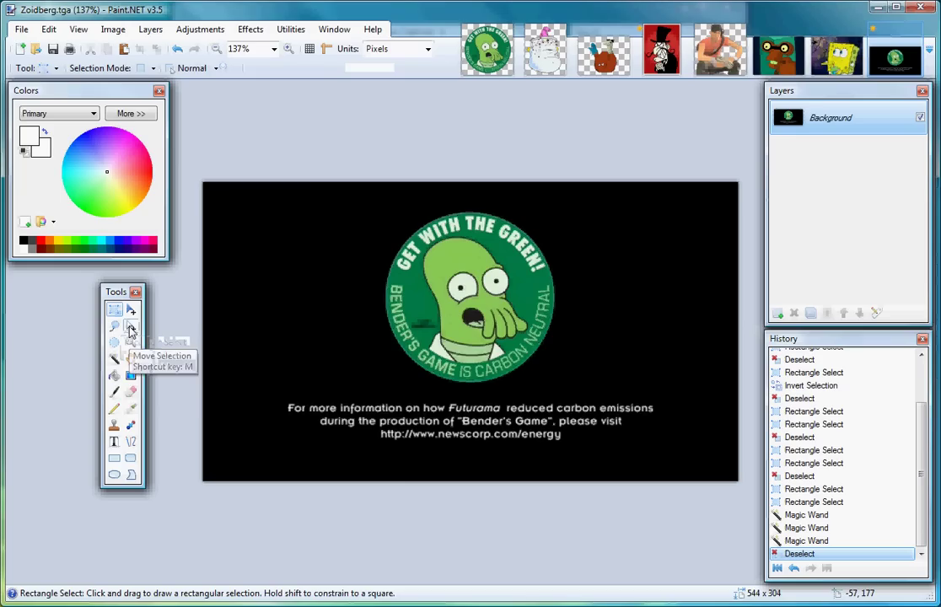
click(114, 359)
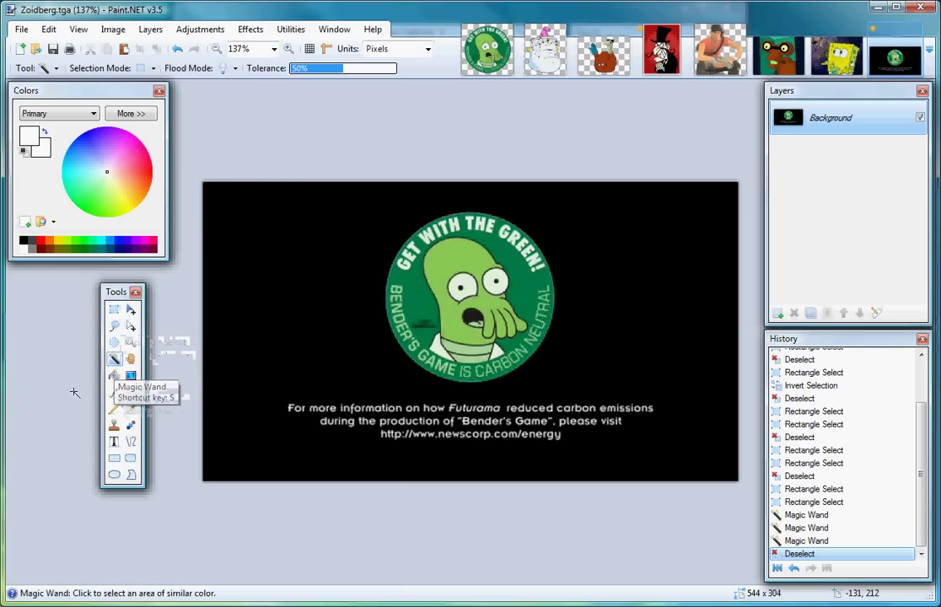
click(287, 332)
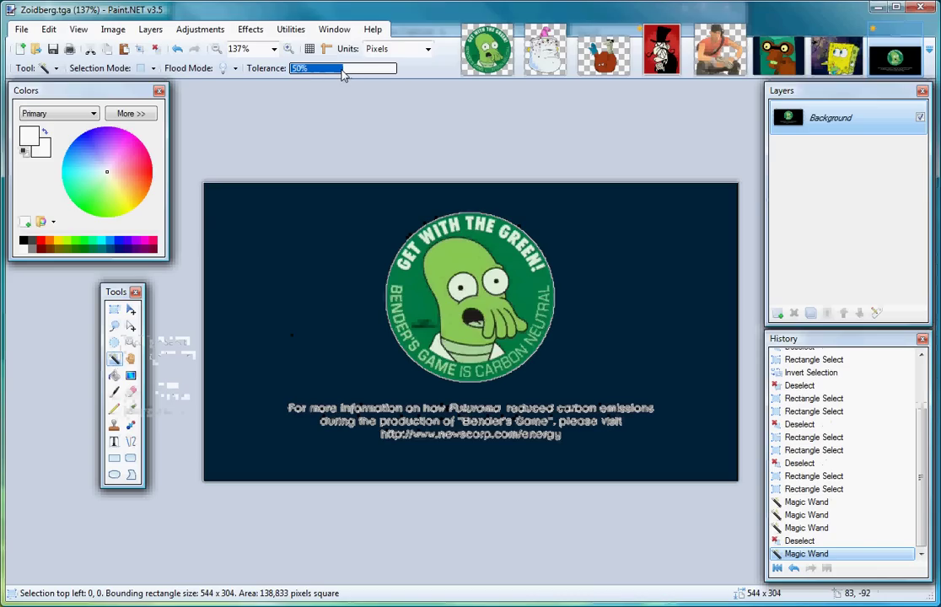
drag(343, 74, 311, 74)
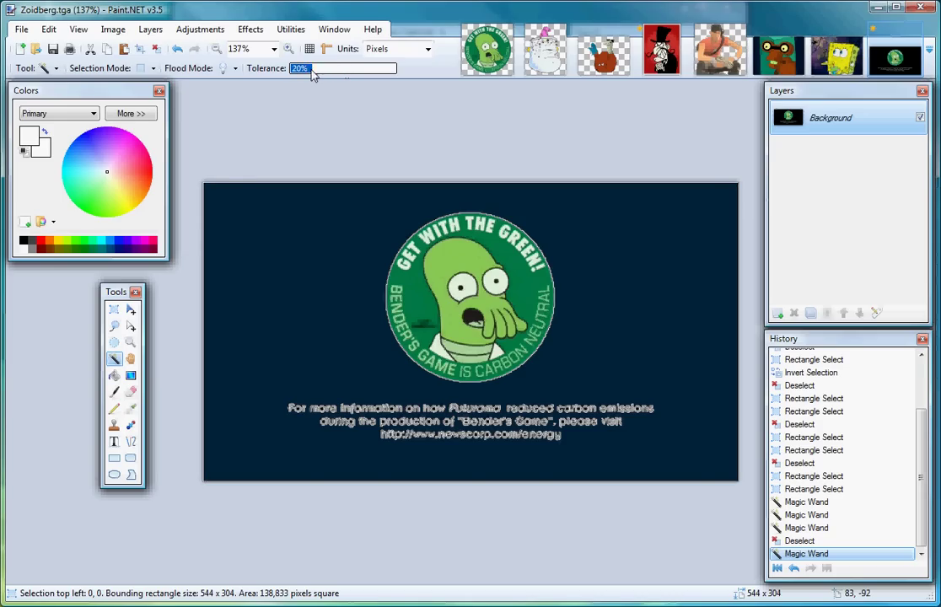
click(254, 304)
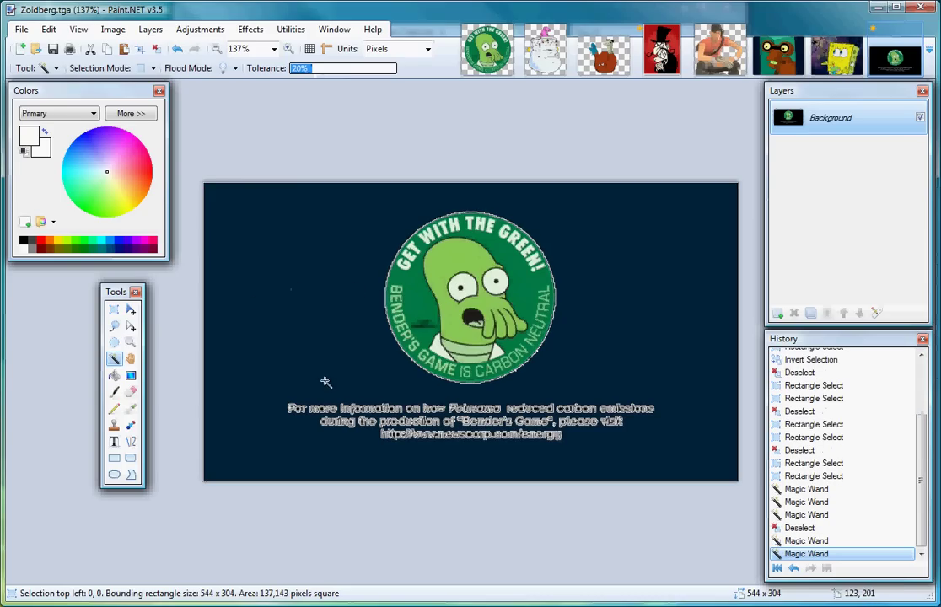
click(153, 68)
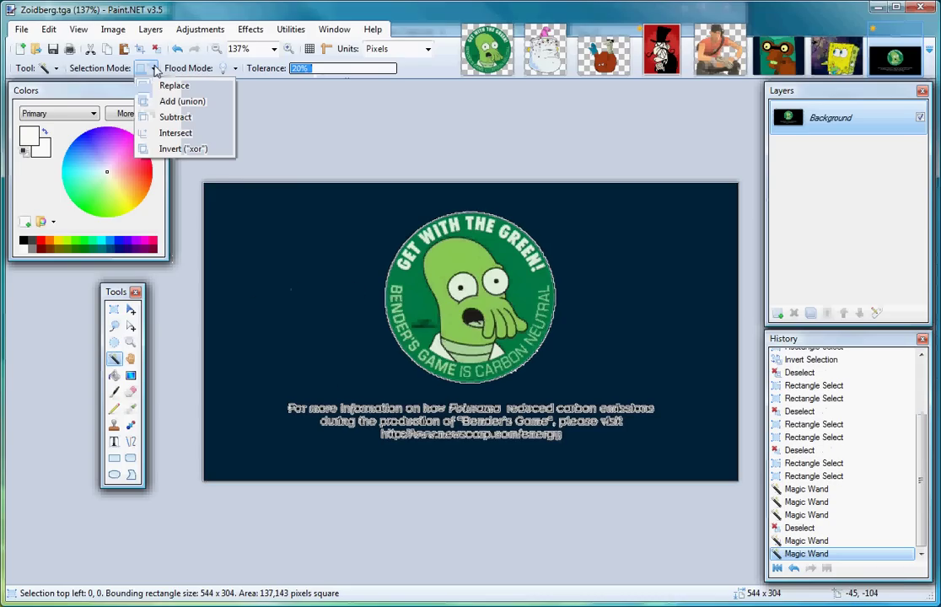
click(155, 99)
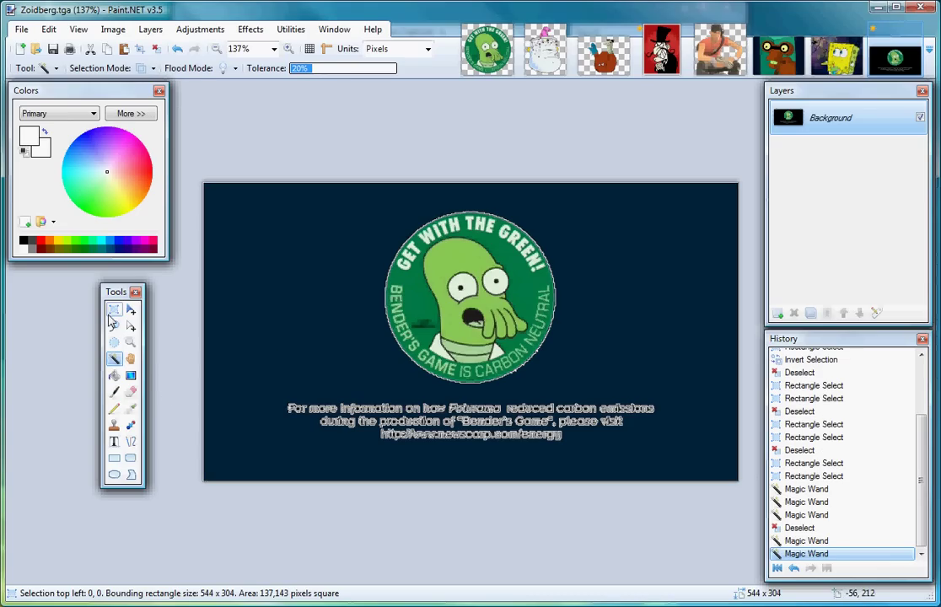
After a trial erase and undo, add the caption text area to the selection and delete it
key(Delete)
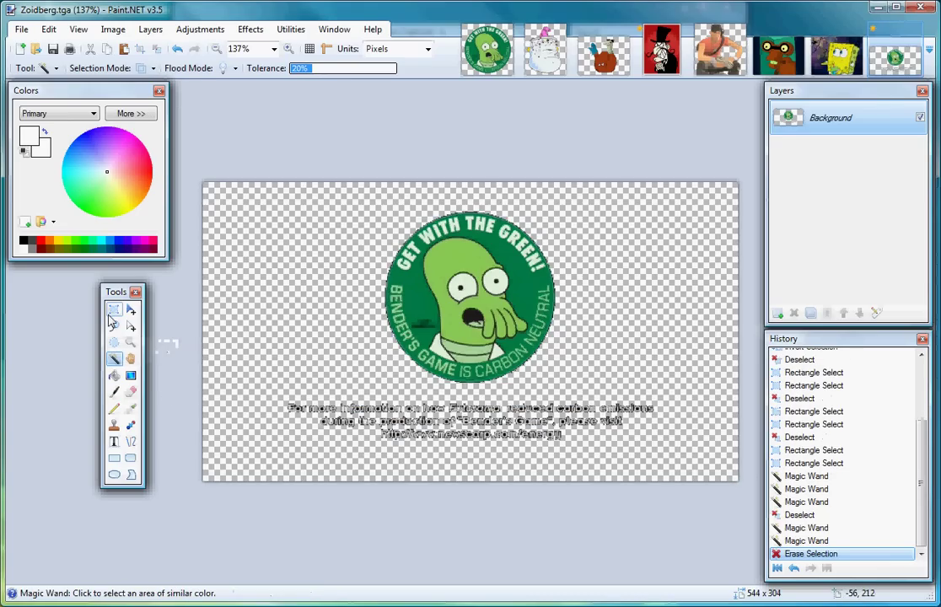
key(ctrl+z)
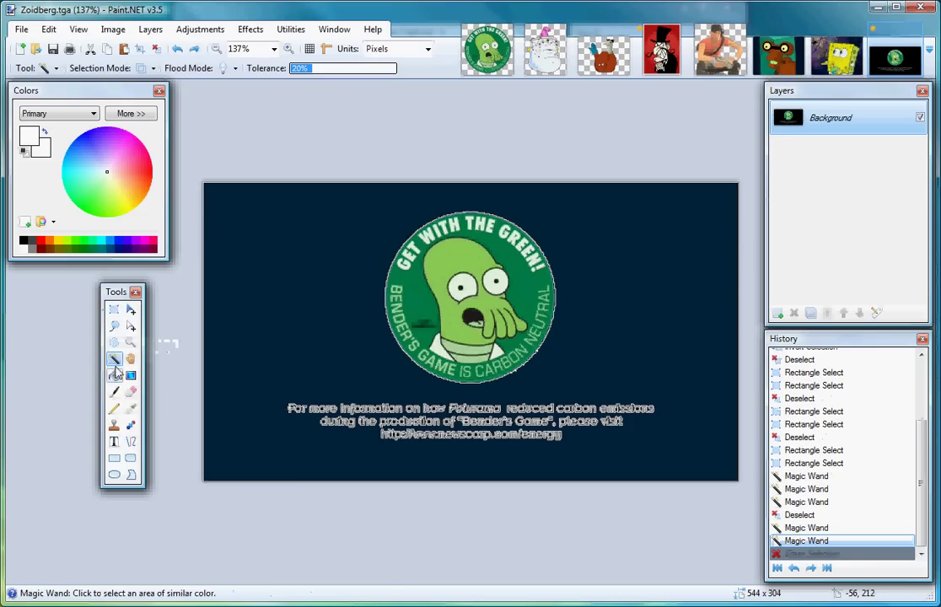
key(s)
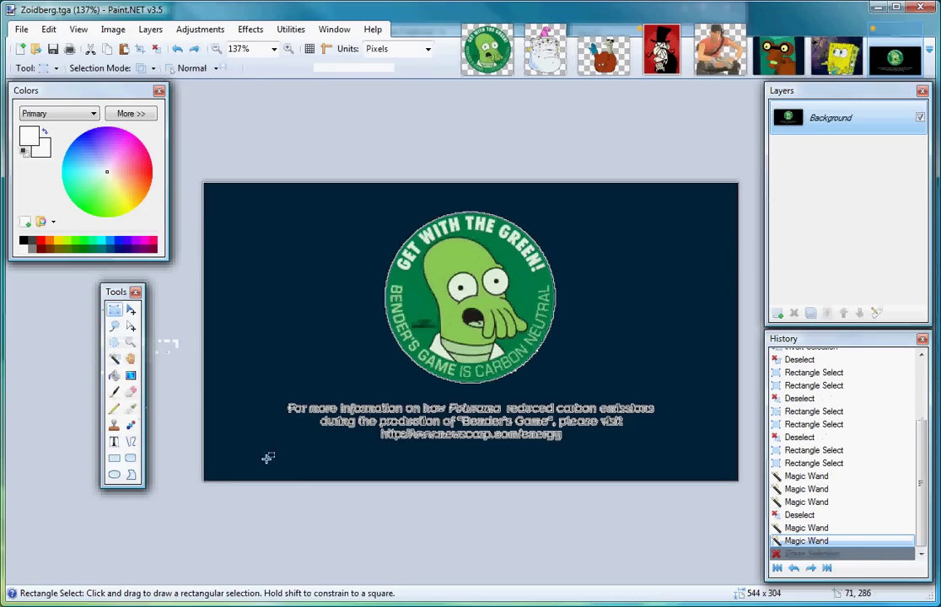
drag(274, 395, 687, 456)
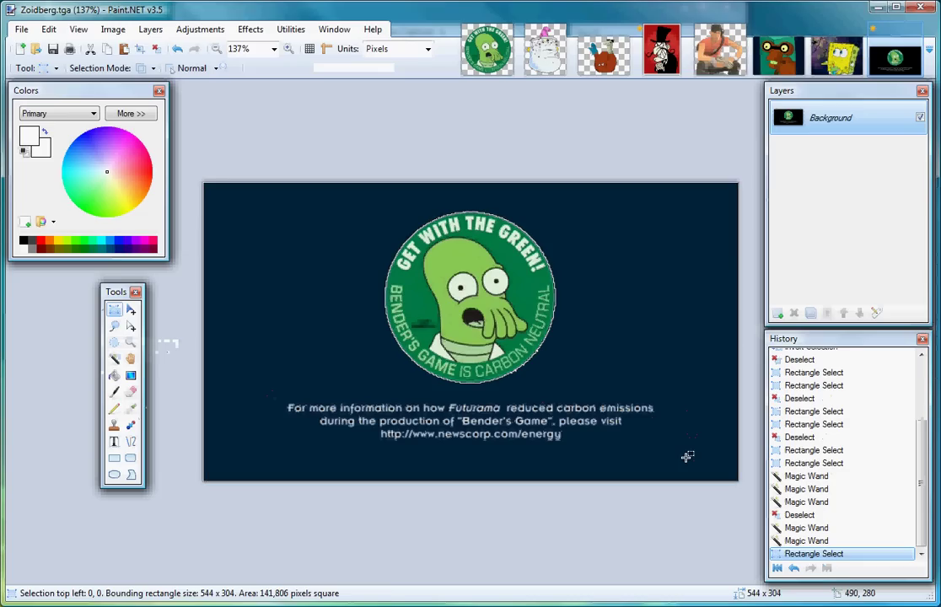
key(Delete)
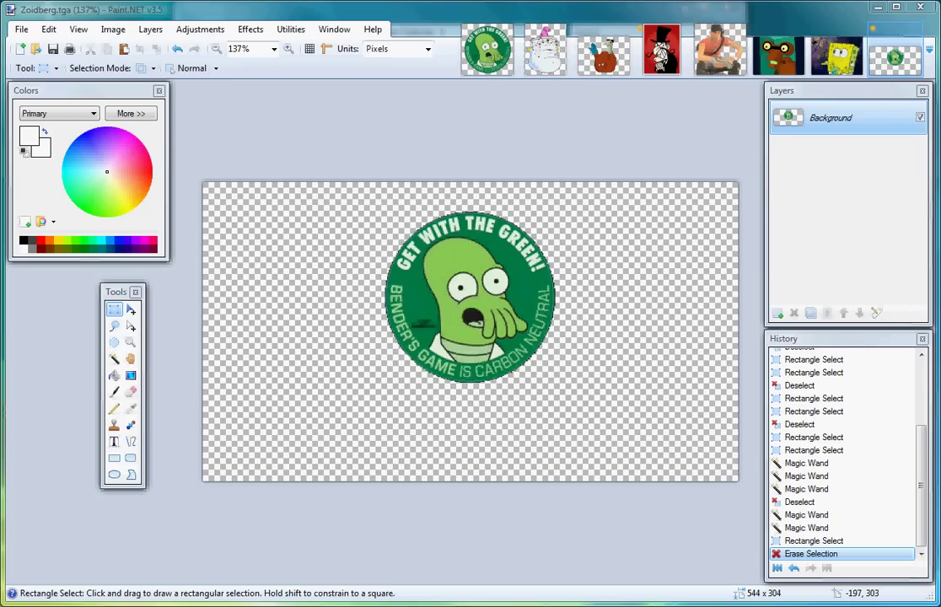
Crop the image to a square selection around the badge (189 × 189)
click(99, 275)
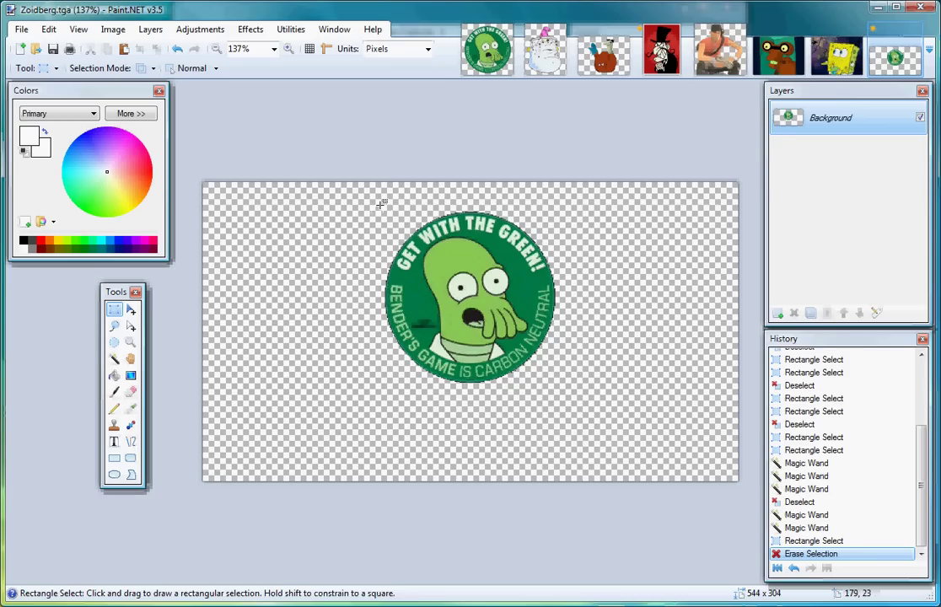
drag(380, 204, 561, 390)
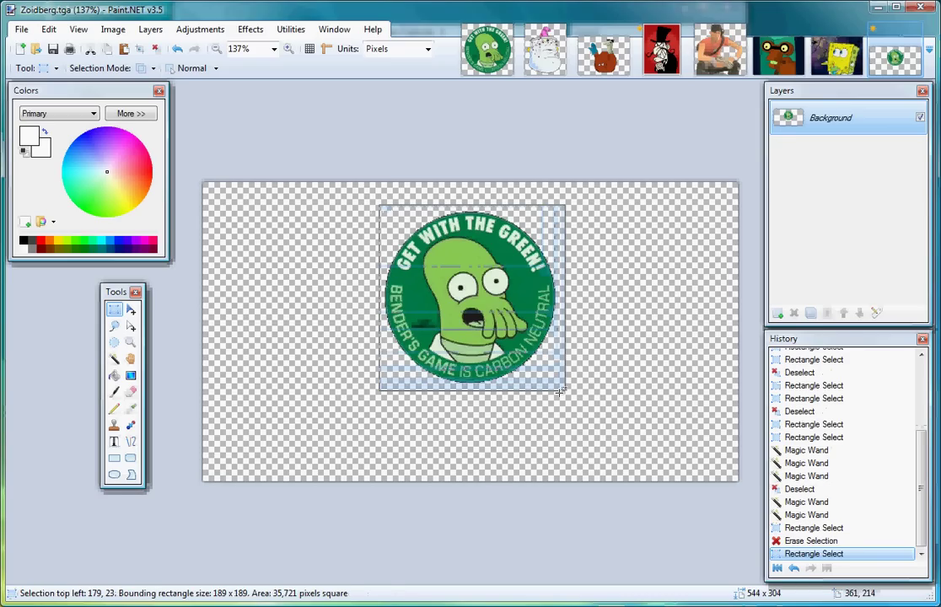
key(ctrl+shift+x)
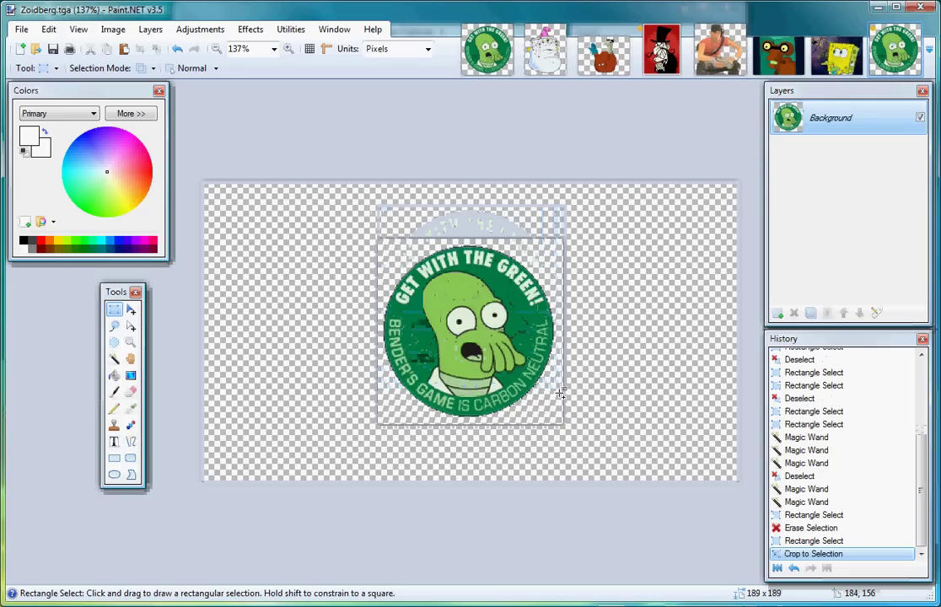
Enlarge the canvas to 256 × 256 pixels
key(ctrl+shift+r)
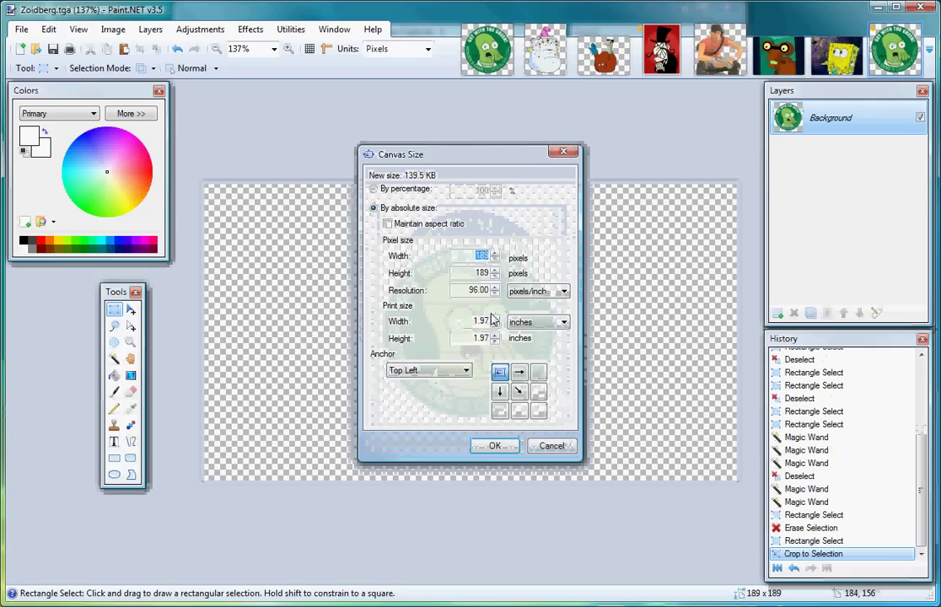
text(256)
key(Tab)
text(256)
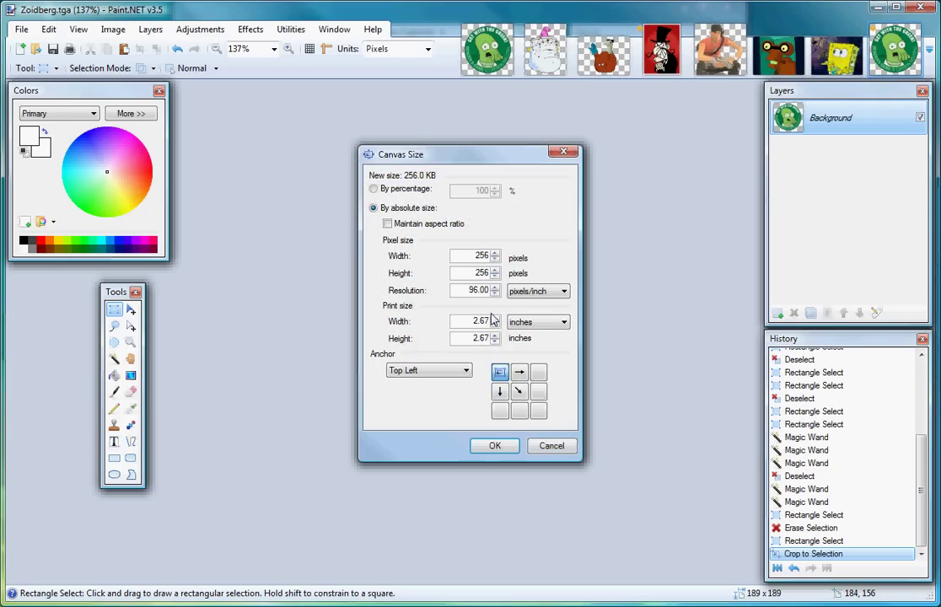
click(512, 453)
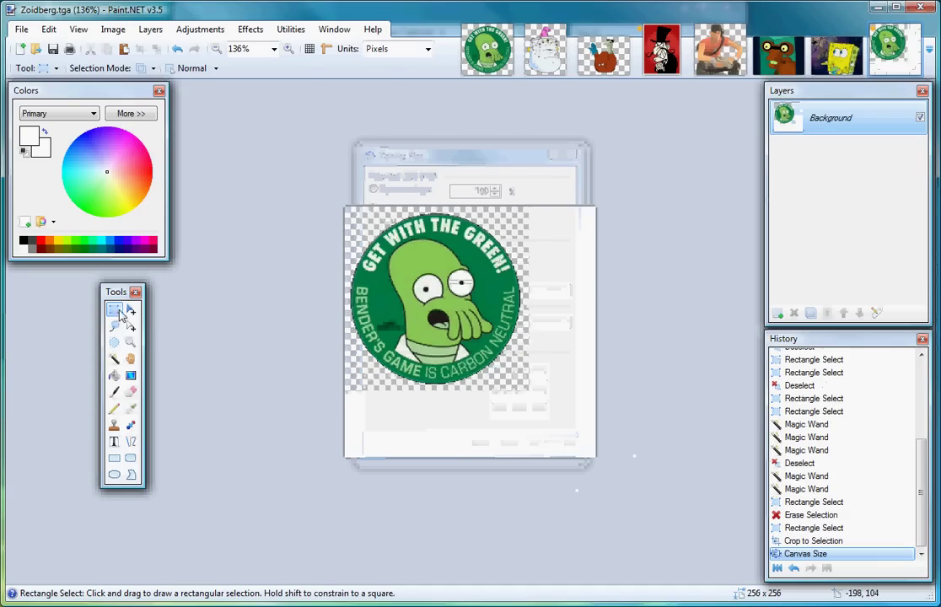
Magic-wand the added blank canvas area and erase it to transparency
click(114, 358)
click(405, 415)
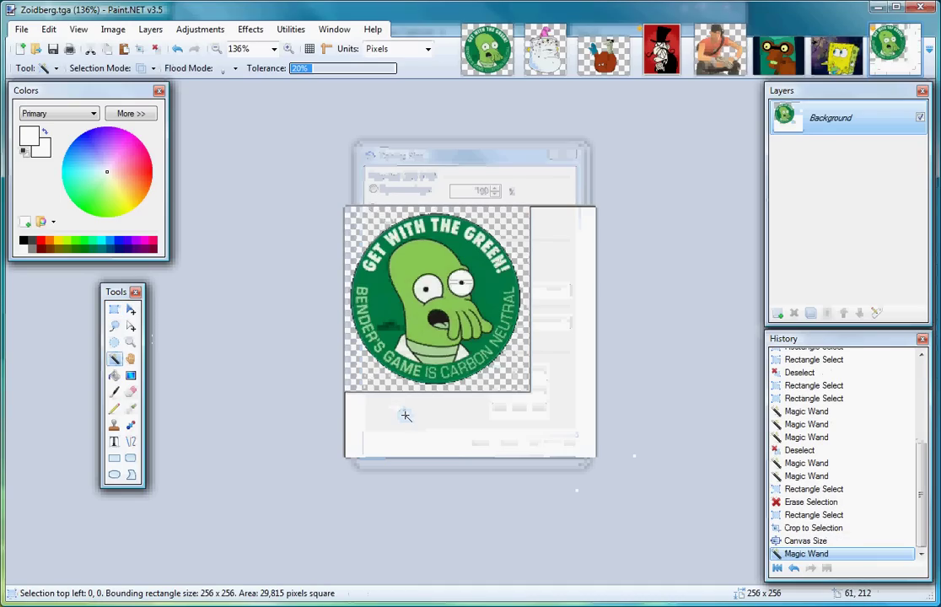
key(Delete)
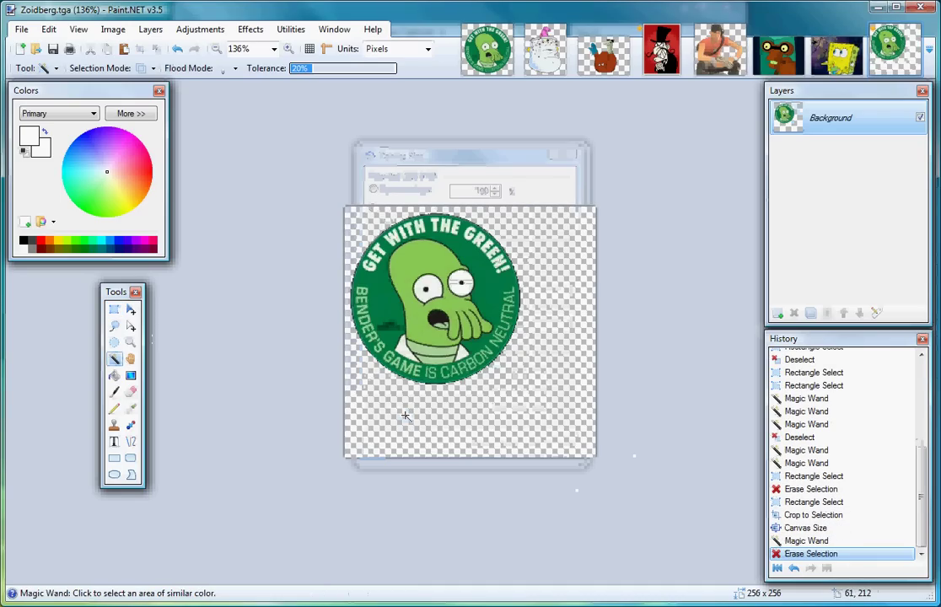
Select the badge from the top-left corner and scale it up to fill the canvas
click(131, 309)
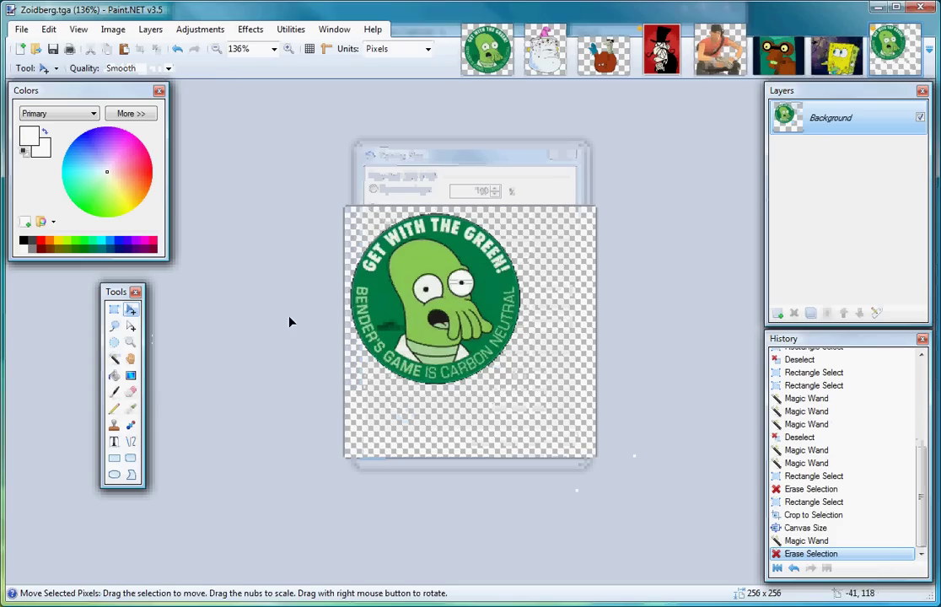
click(114, 310)
drag(538, 390, 261, 227)
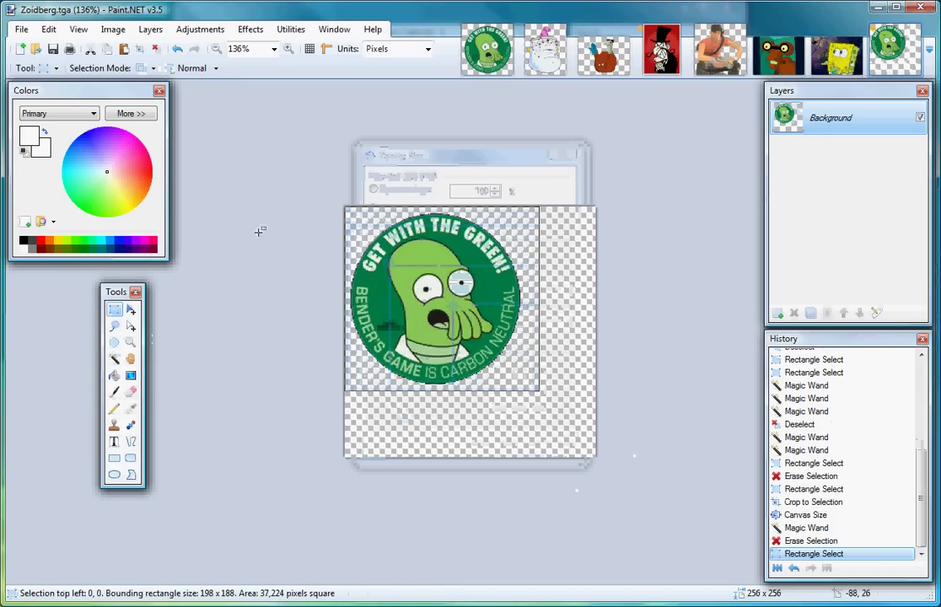
click(131, 311)
drag(538, 391, 617, 458)
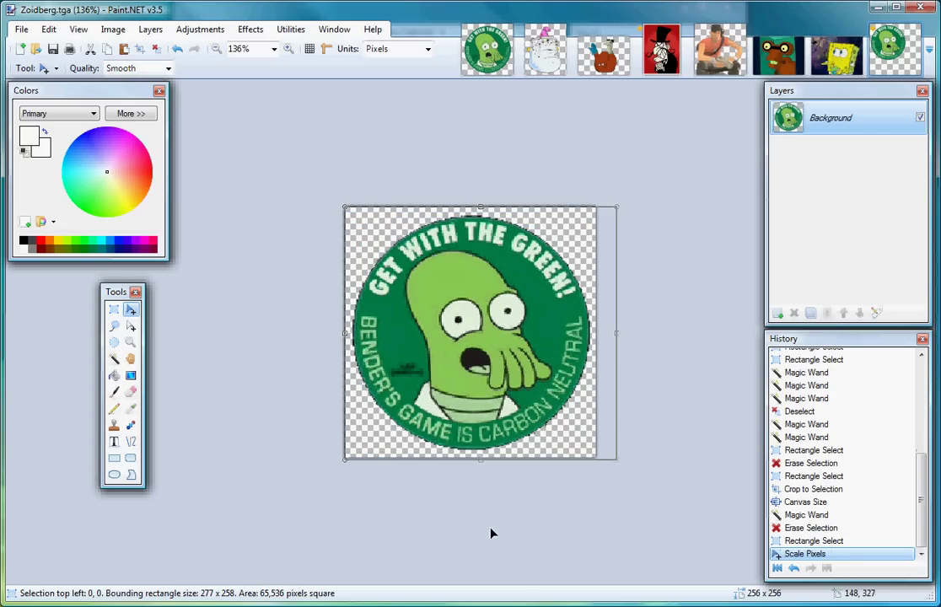